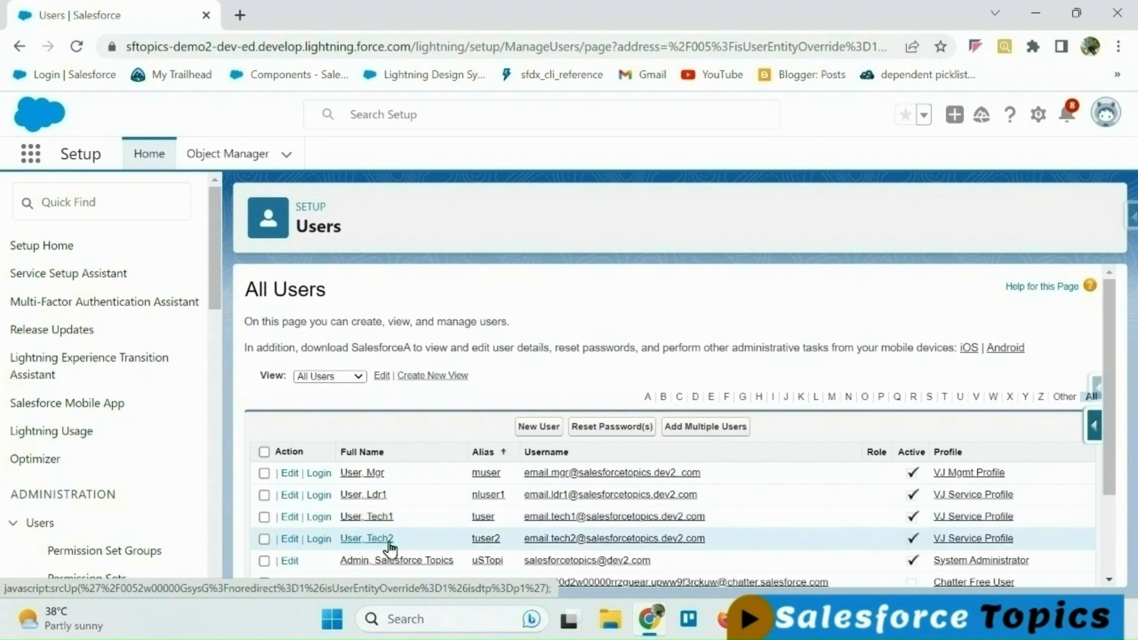
click(132, 208)
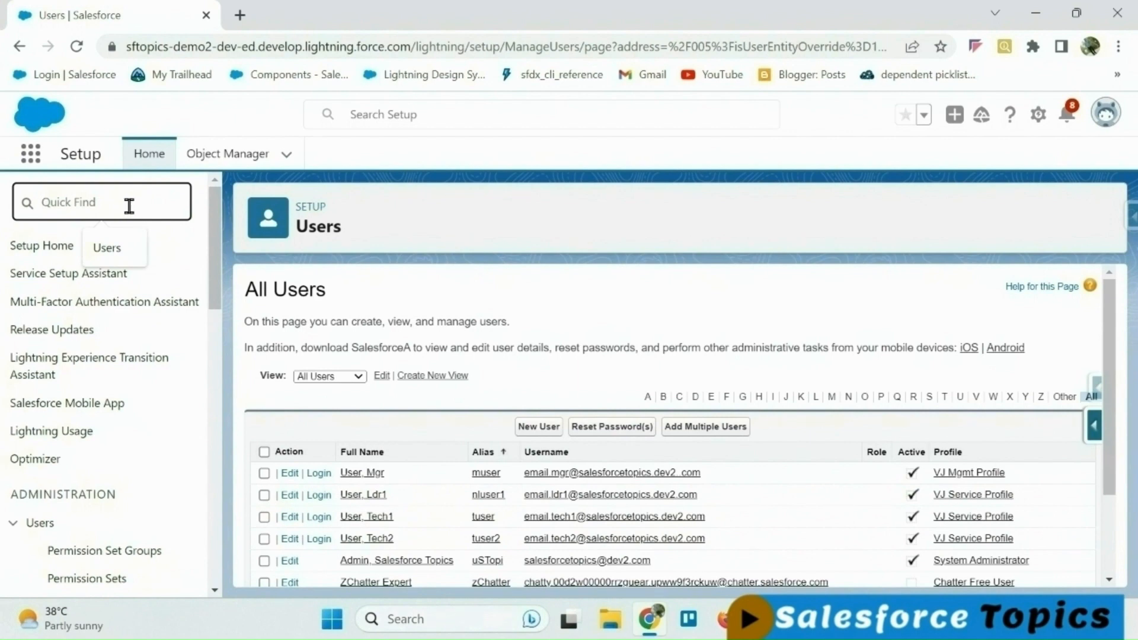
text(s)
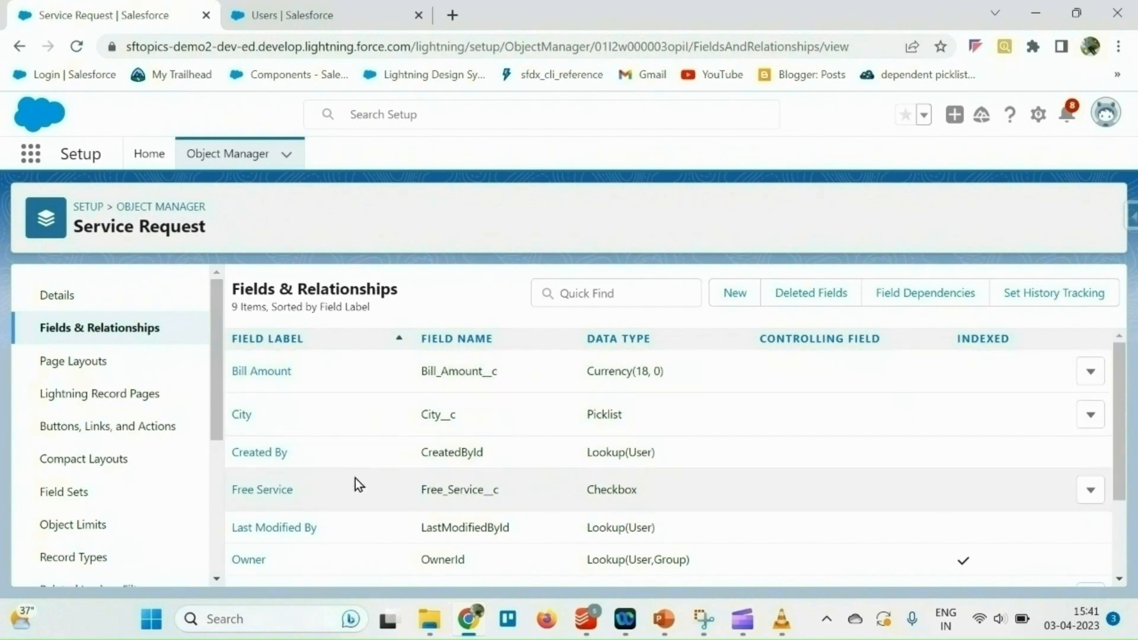
Step: Review the fields and relationships of the Service Request object, and return to the Users page
scroll(279, 500, down, 2)
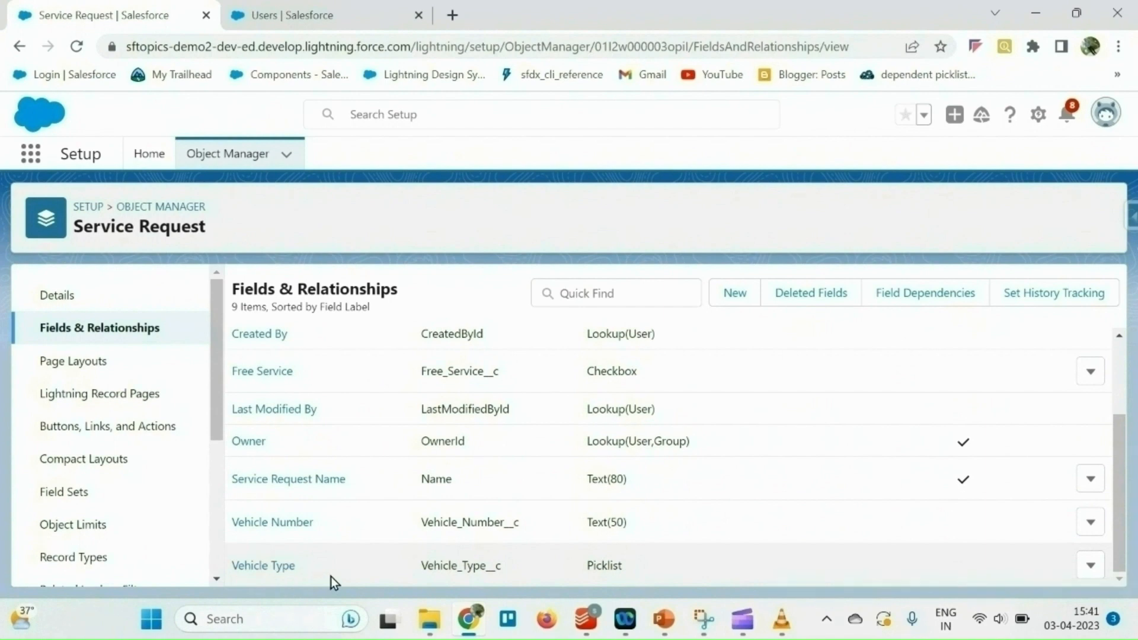
click(317, 20)
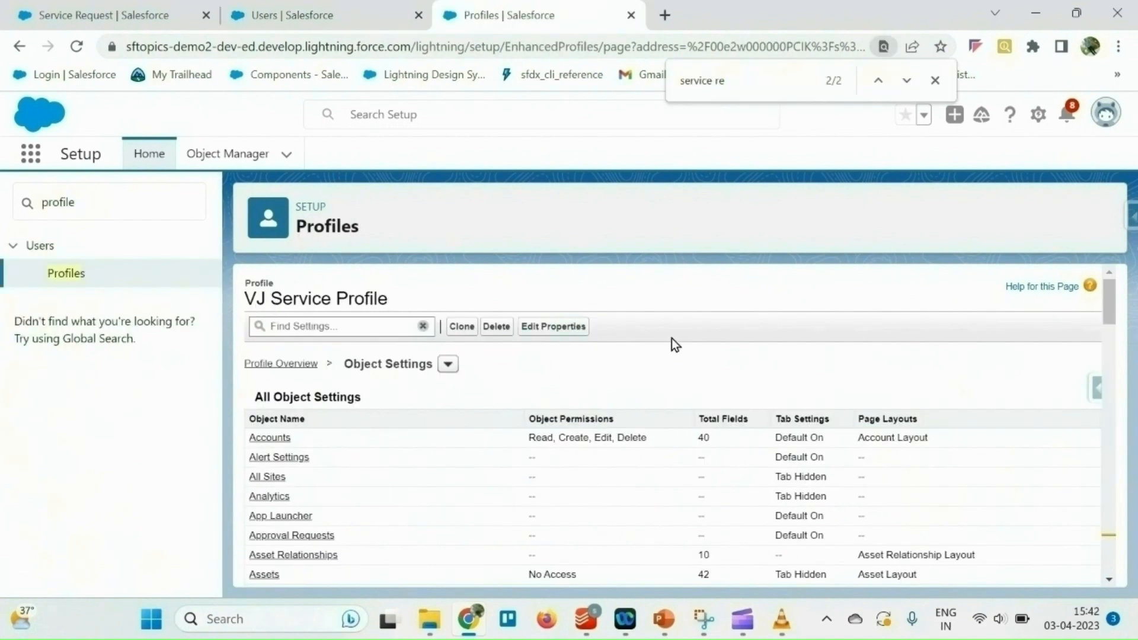
Step: Check the Service Requests object permissions in the VJ Service Profile and VJ Mgmt Profile object settings, and return to the Users list
click(905, 83)
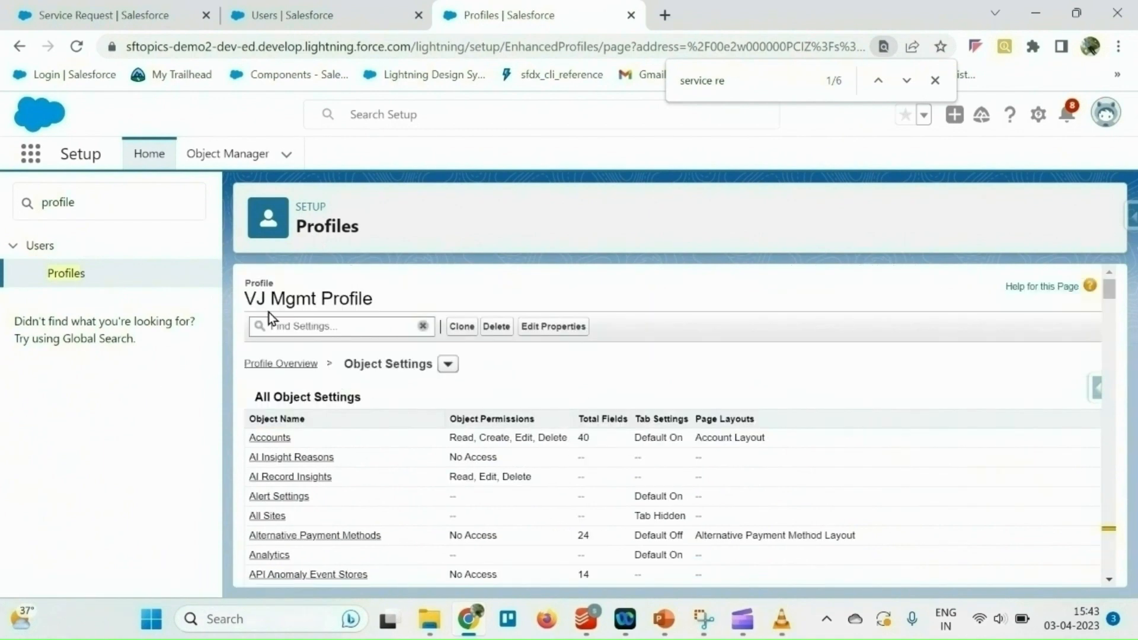
click(907, 81)
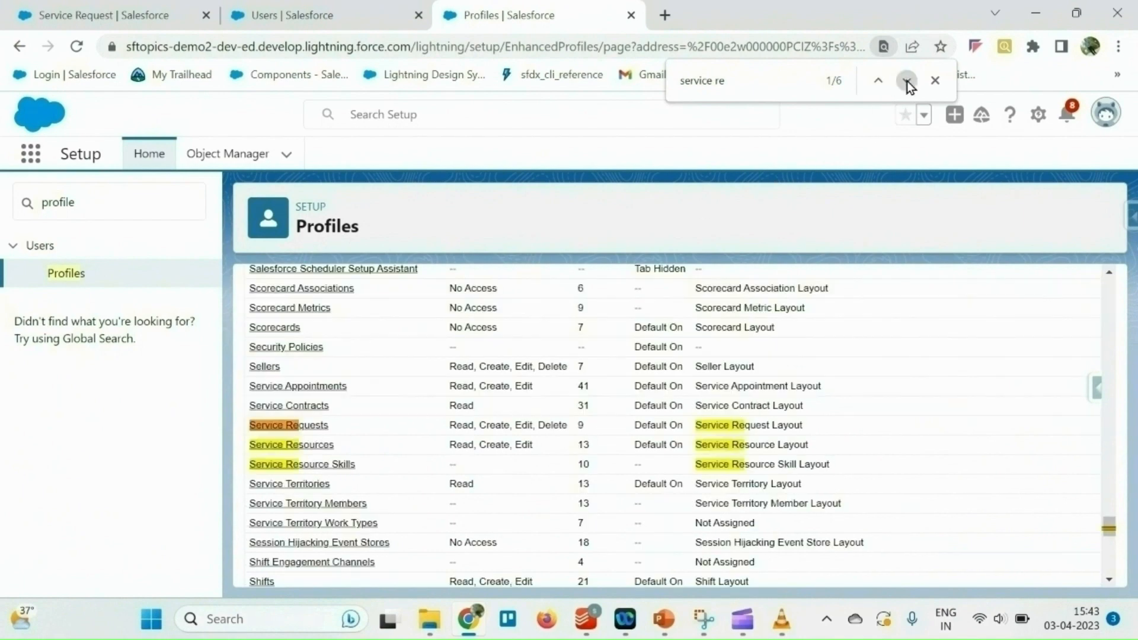
drag(449, 425, 563, 425)
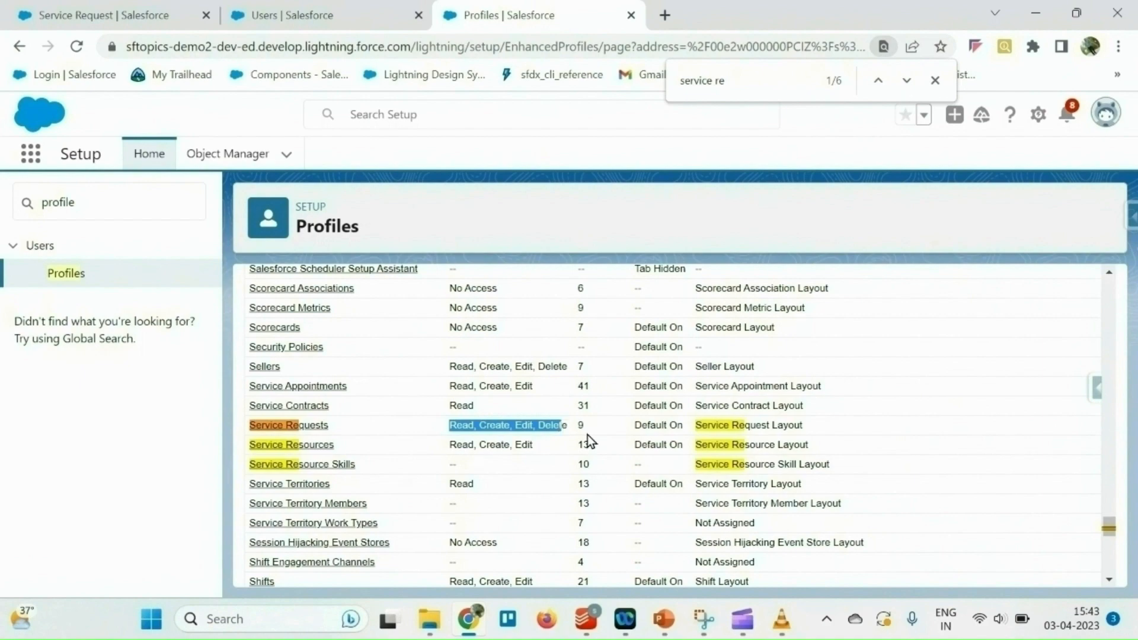
scroll(554, 401, down, 2)
scroll(553, 399, up, 10)
scroll(554, 399, up, 3)
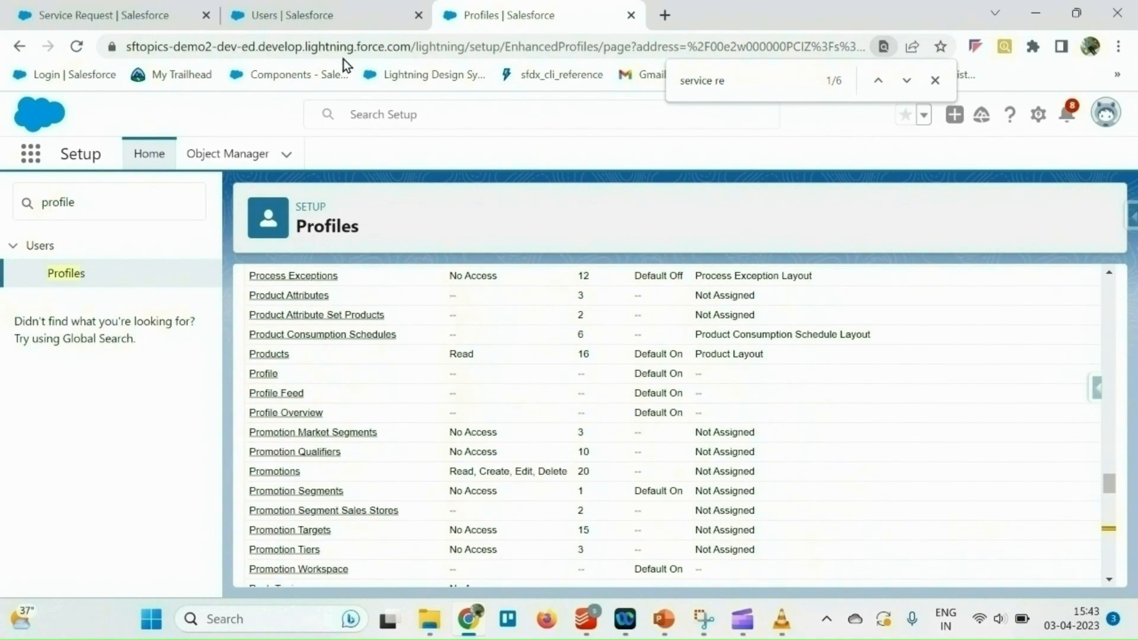
click(277, 17)
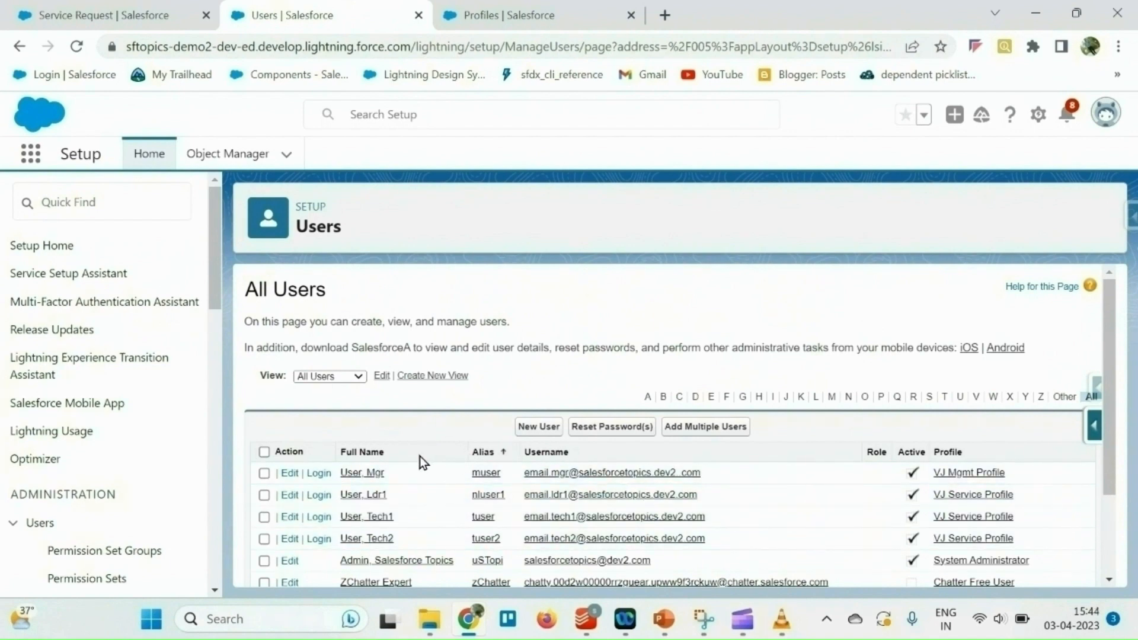
Step: Search Setup for "Sharing" and open the Sharing Settings page
key(alt+Tab)
key(alt+Tab)
click(126, 203)
text(S)
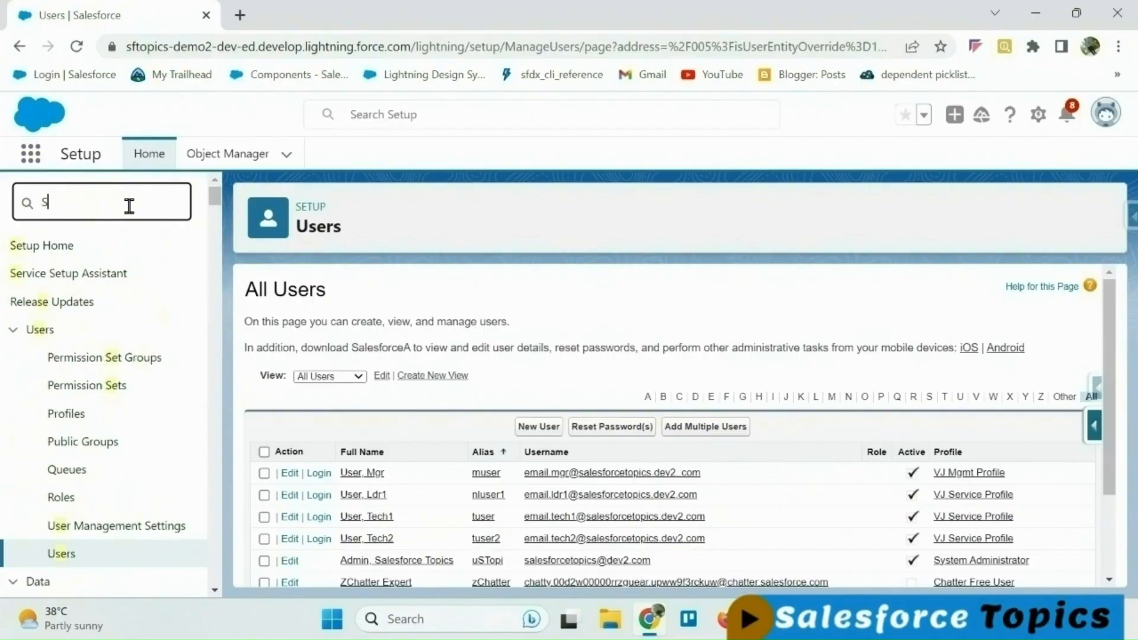
text(haring)
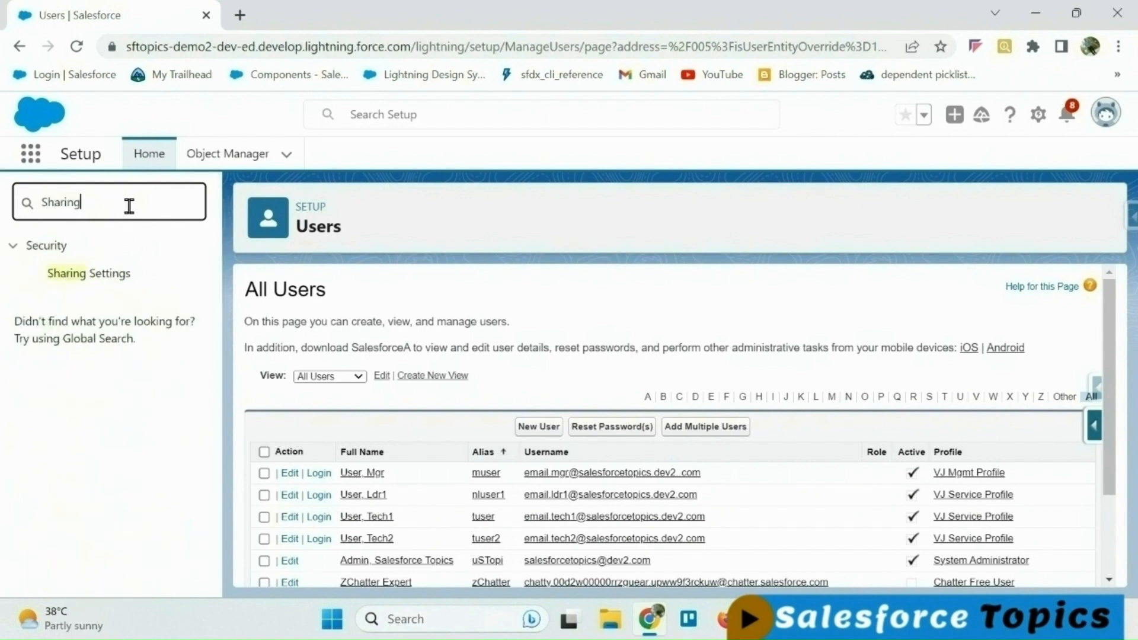
click(112, 274)
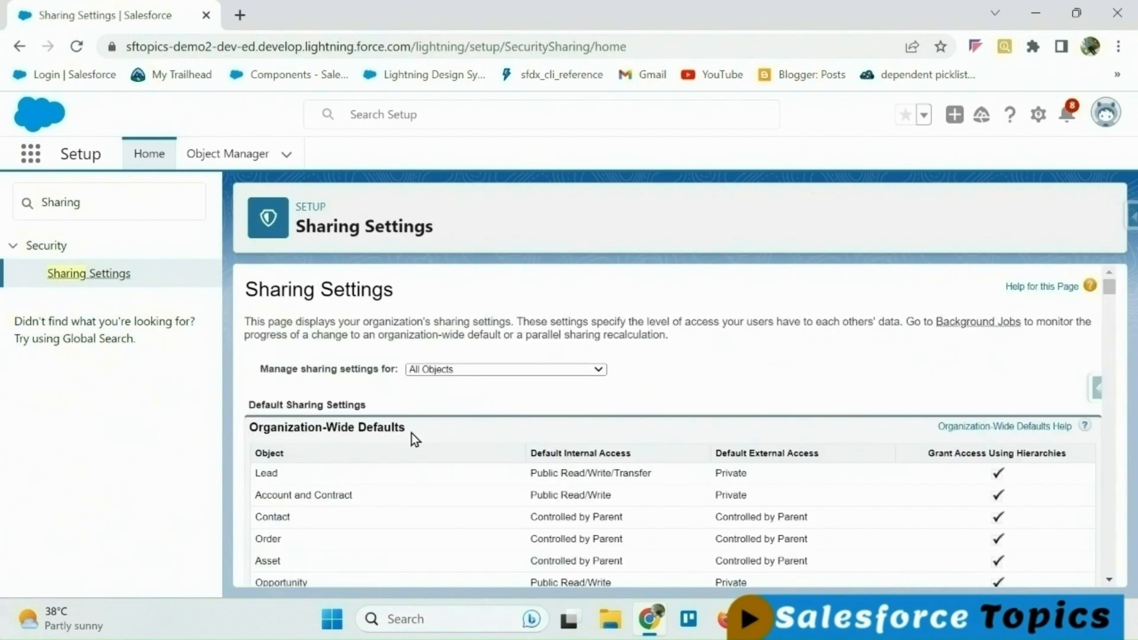
Step: Open the organization-wide defaults for editing and find "Service Re" on the page to locate the Service Request object
scroll(412, 433, down, 3)
scroll(412, 433, up, 3)
scroll(432, 459, down, 1)
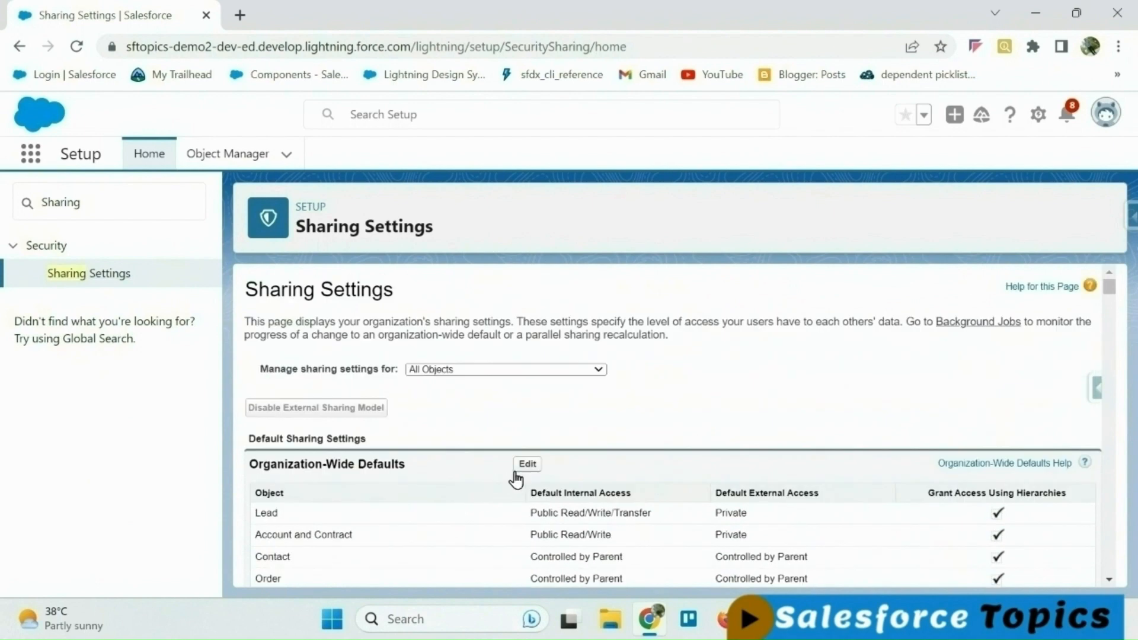
click(525, 463)
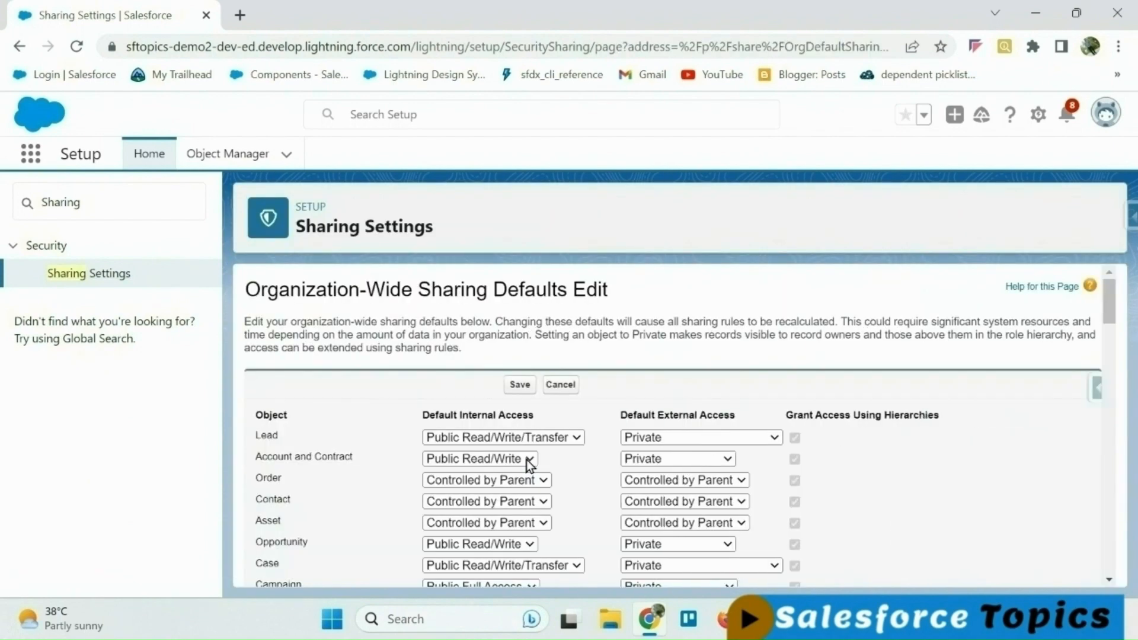
key(ctrl+f)
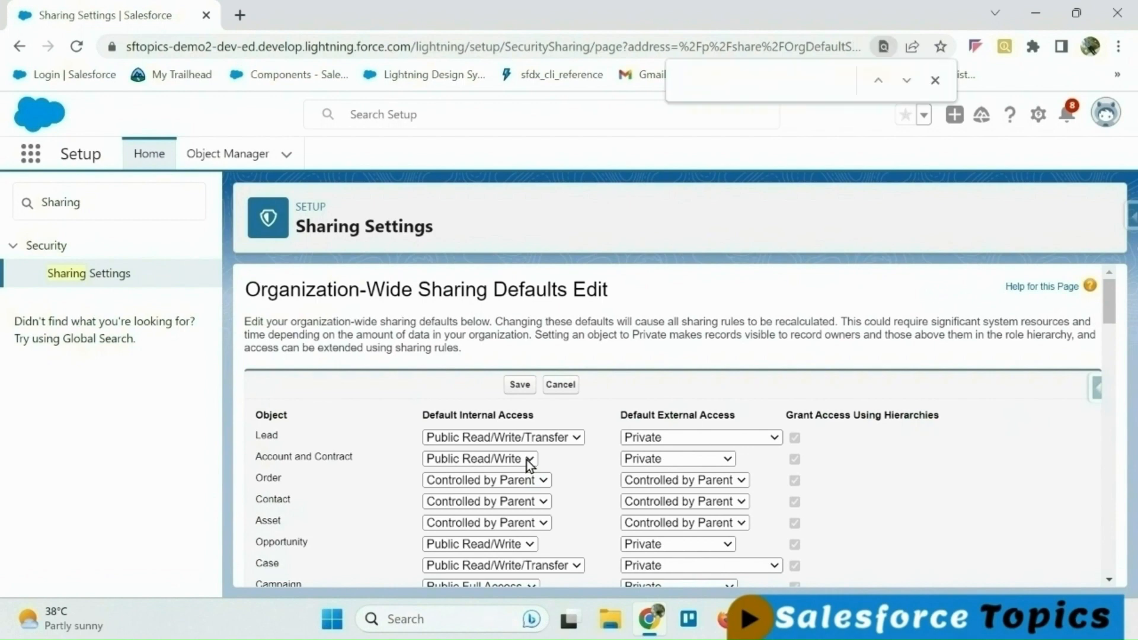
text(Service Re)
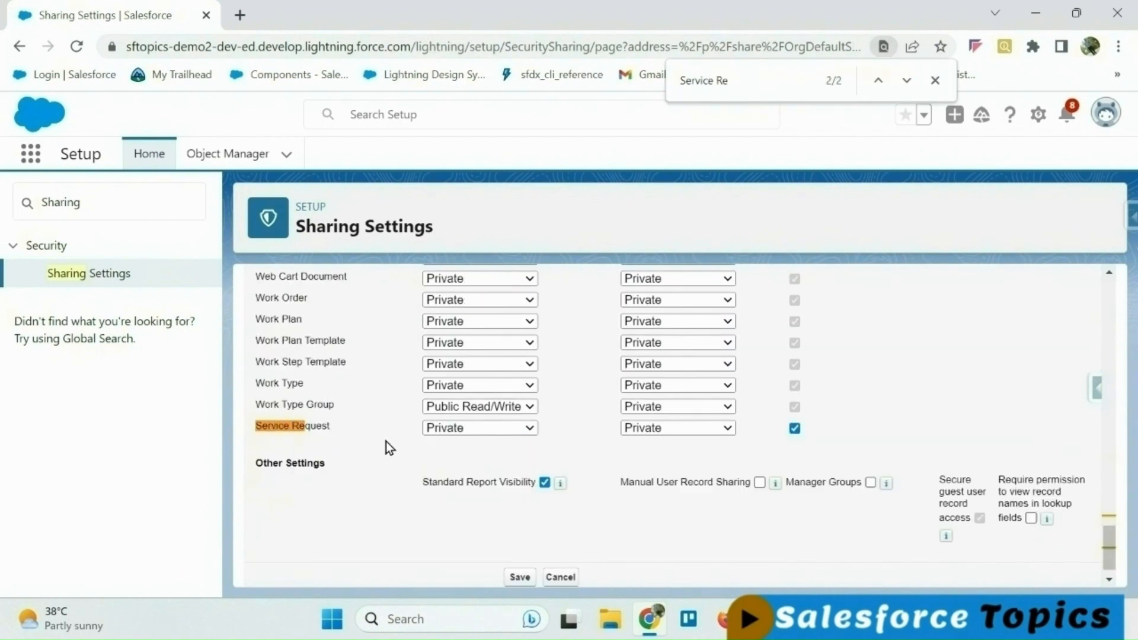
Step: Review the default internal access options for Service Request, keep Private, and save the organization-wide defaults
click(529, 429)
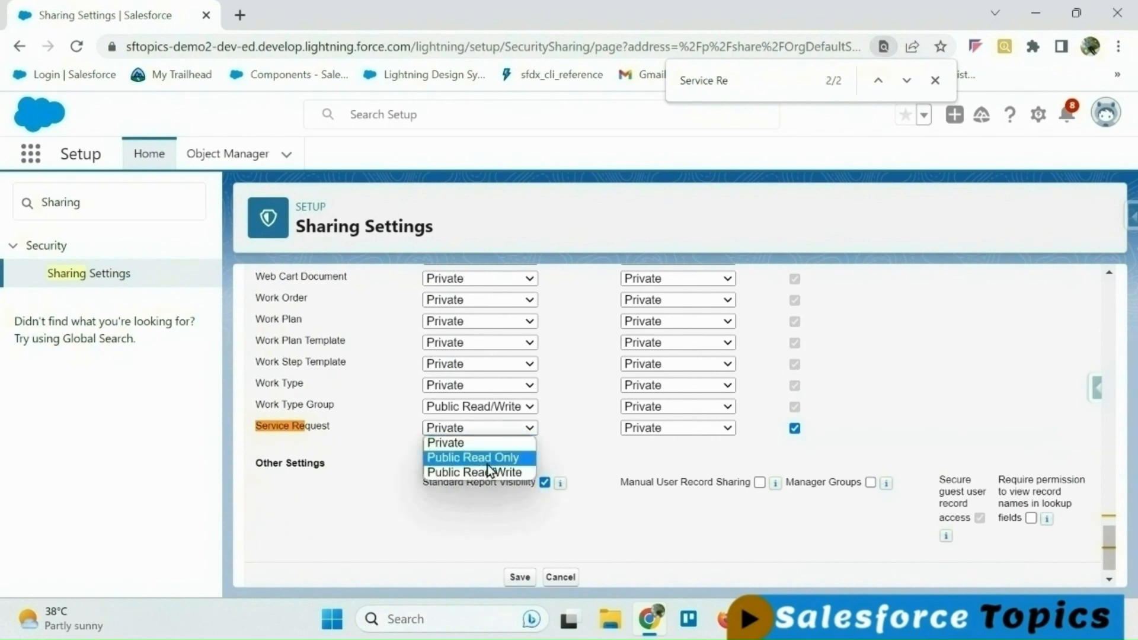
click(382, 461)
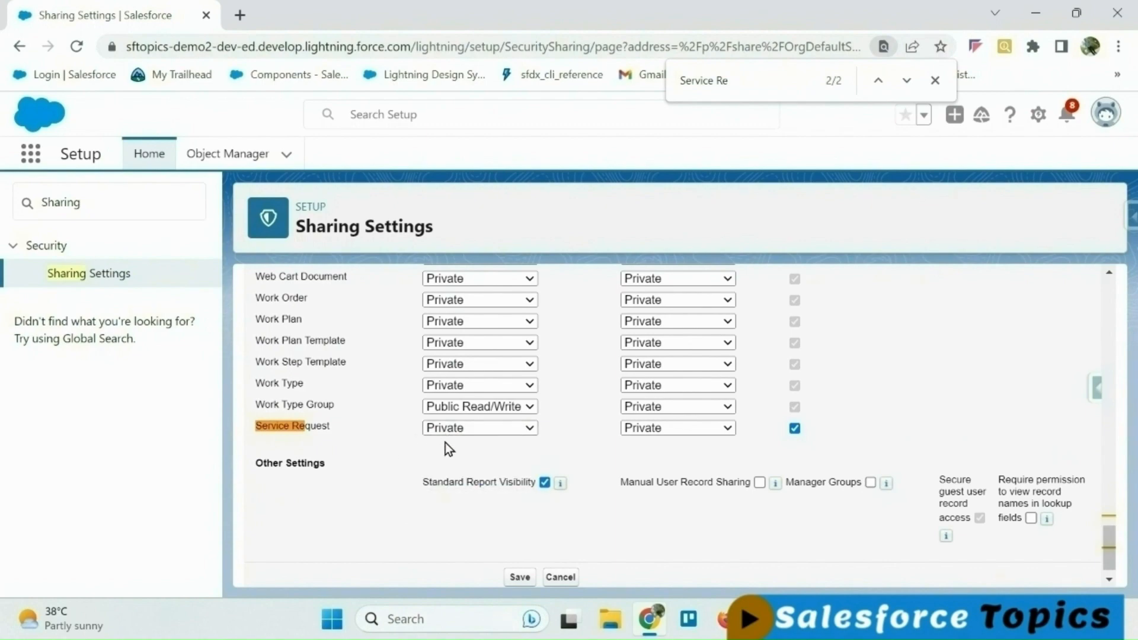
scroll(444, 444, up, 20)
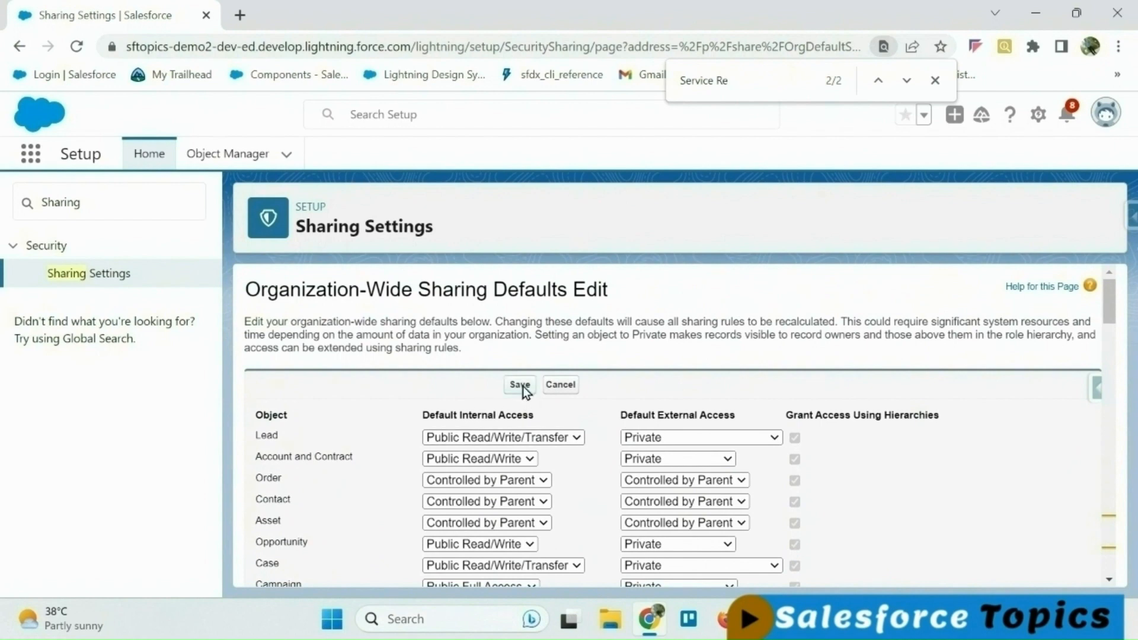
click(520, 385)
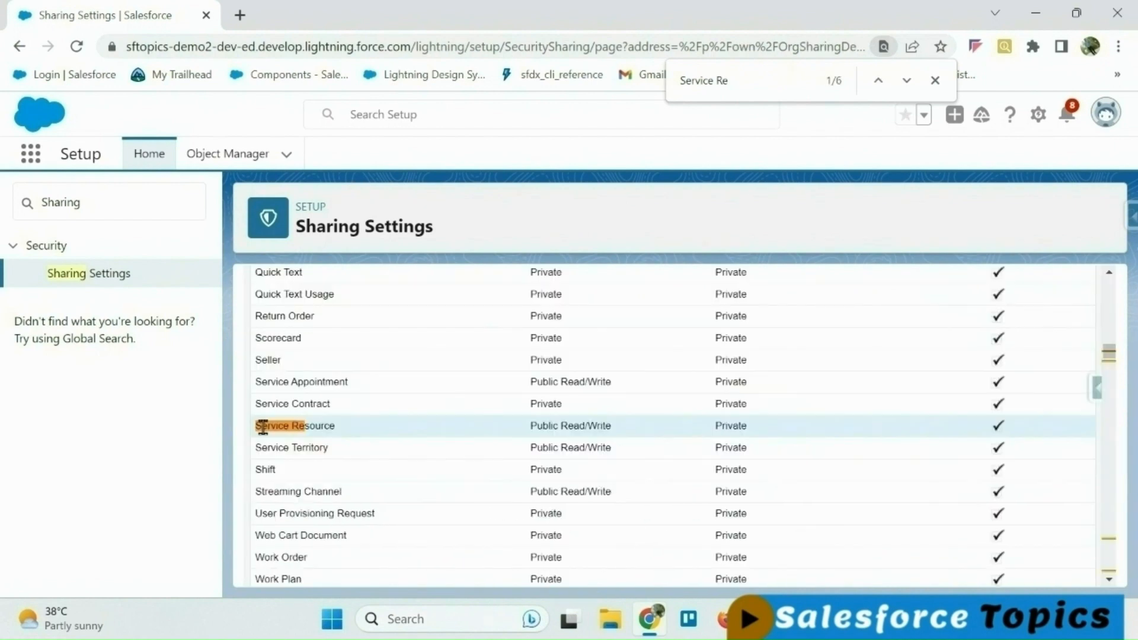
Step: Check the default internal access of Service Request in the saved organization-wide defaults list
scroll(354, 413, down, 5)
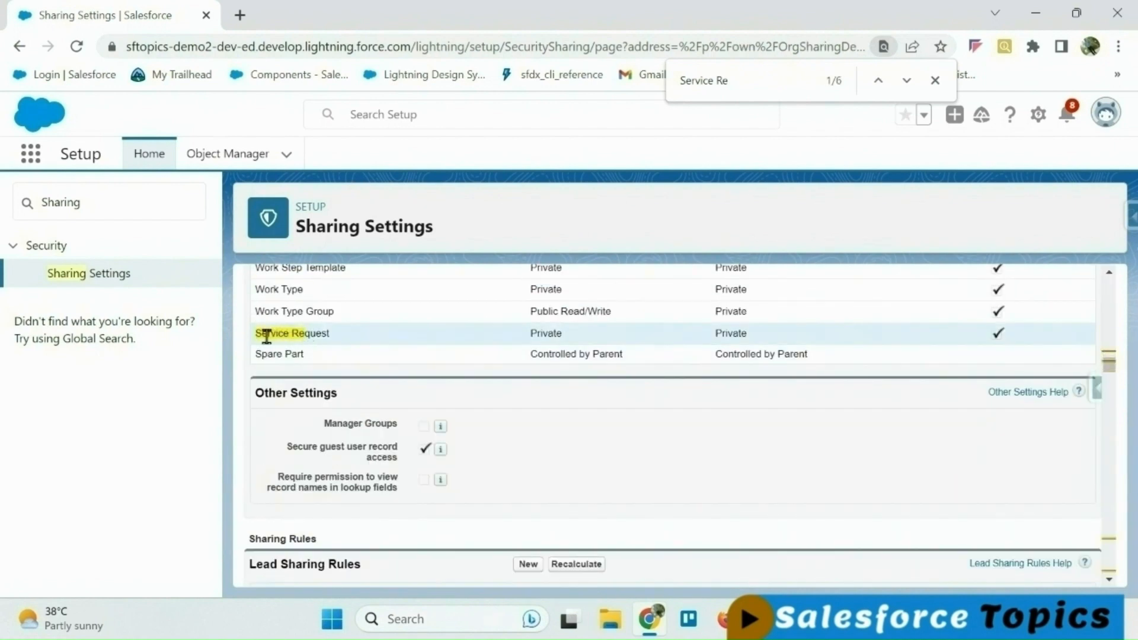
drag(267, 336, 343, 337)
click(532, 331)
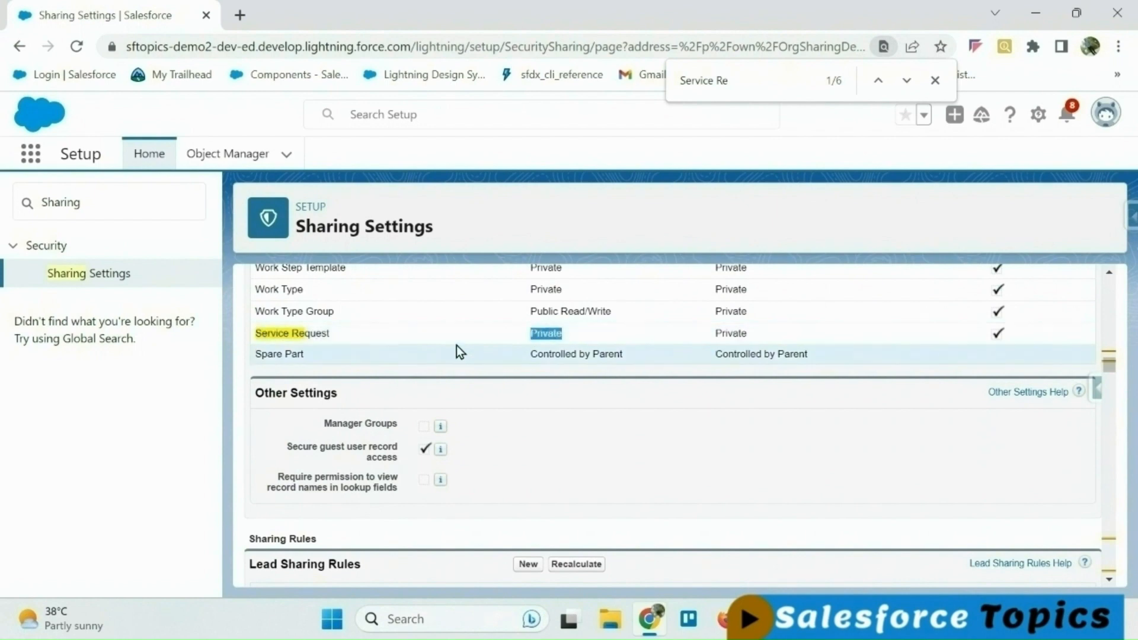
Step: Open the Users page through a Setup search for "User" and log in as the Tech1 user
double_click(93, 208)
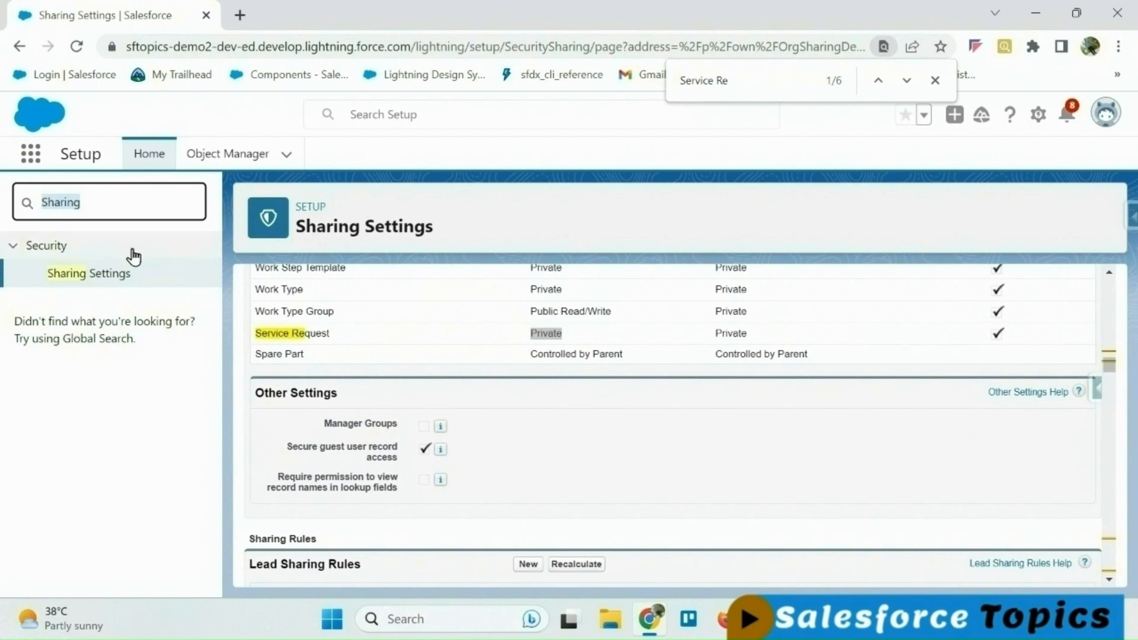
text(User)
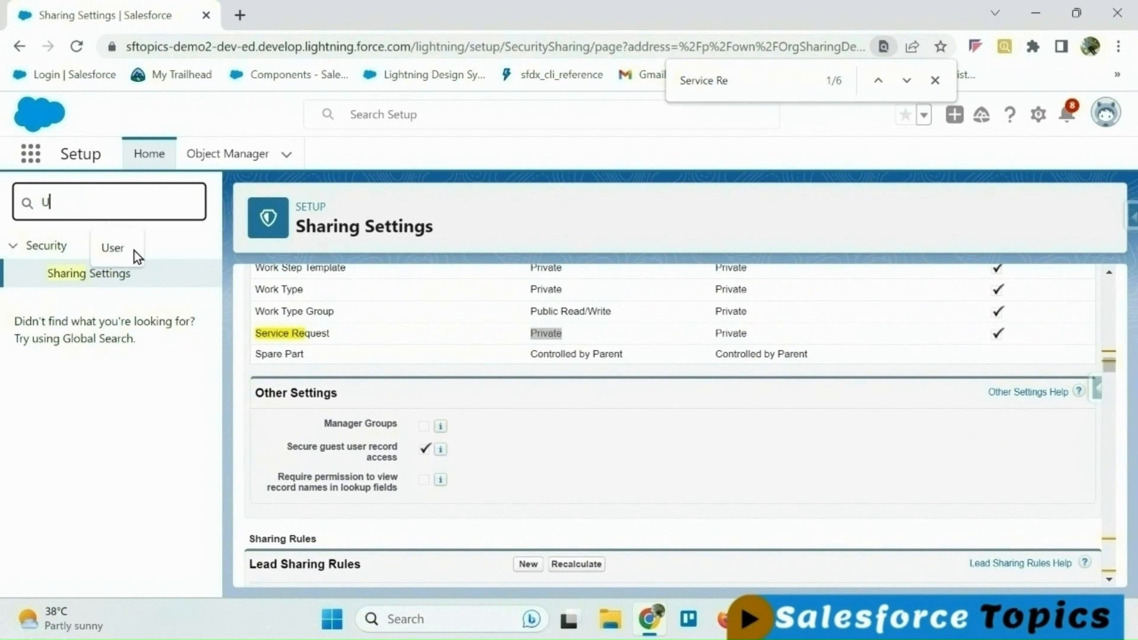
click(132, 252)
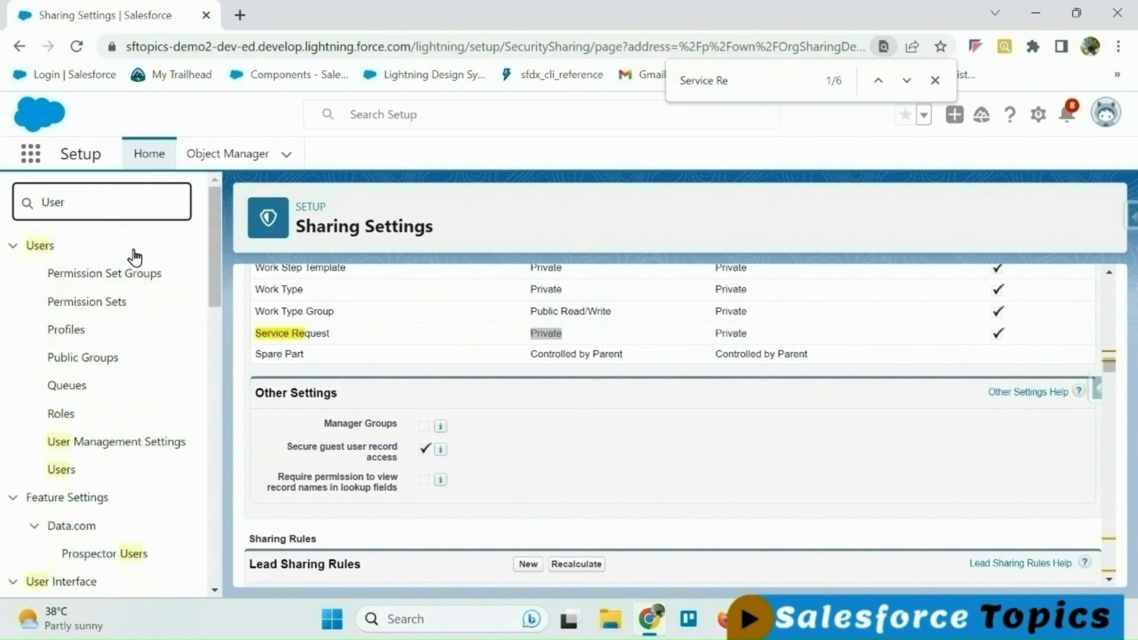
click(67, 471)
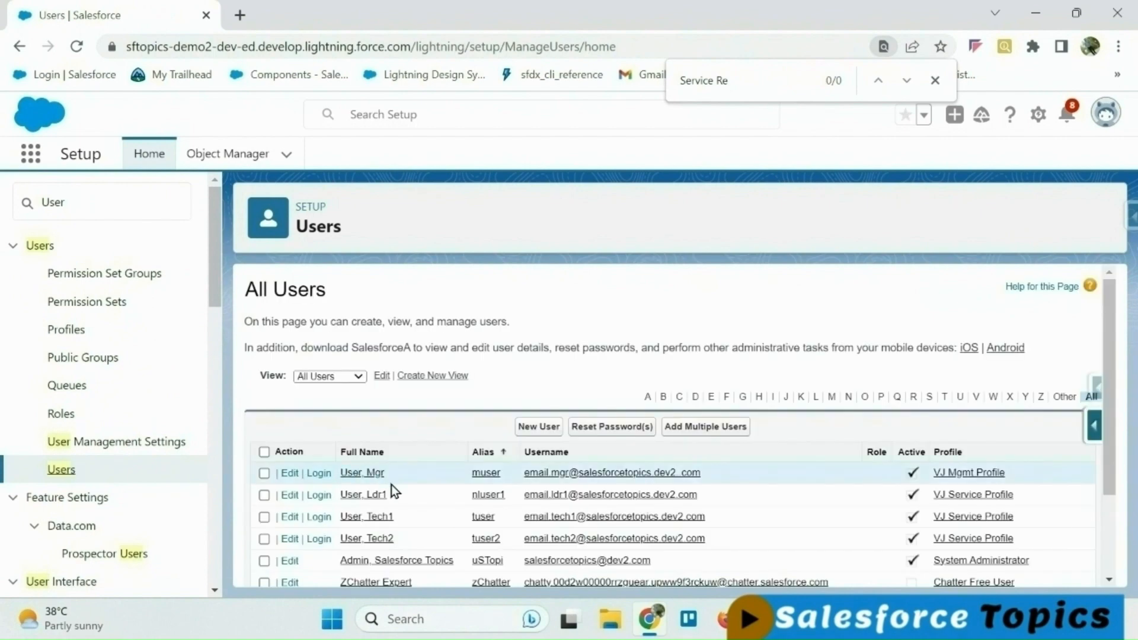
click(320, 517)
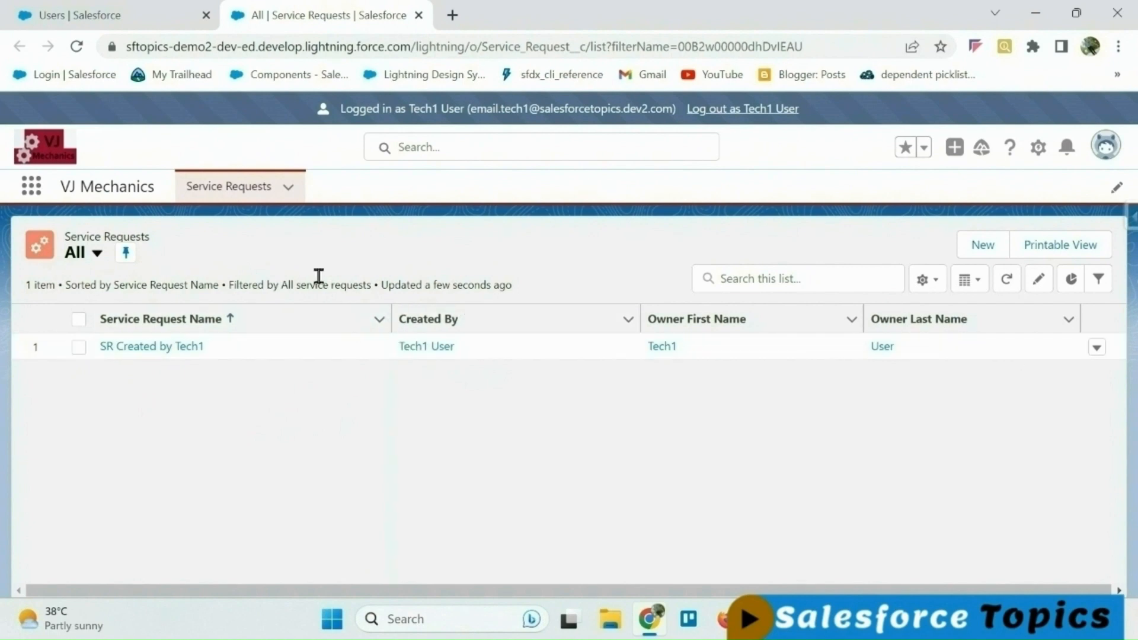
Step: Log out of the Tech1 user's session and check the service requests available to the Ldr1 user
click(749, 112)
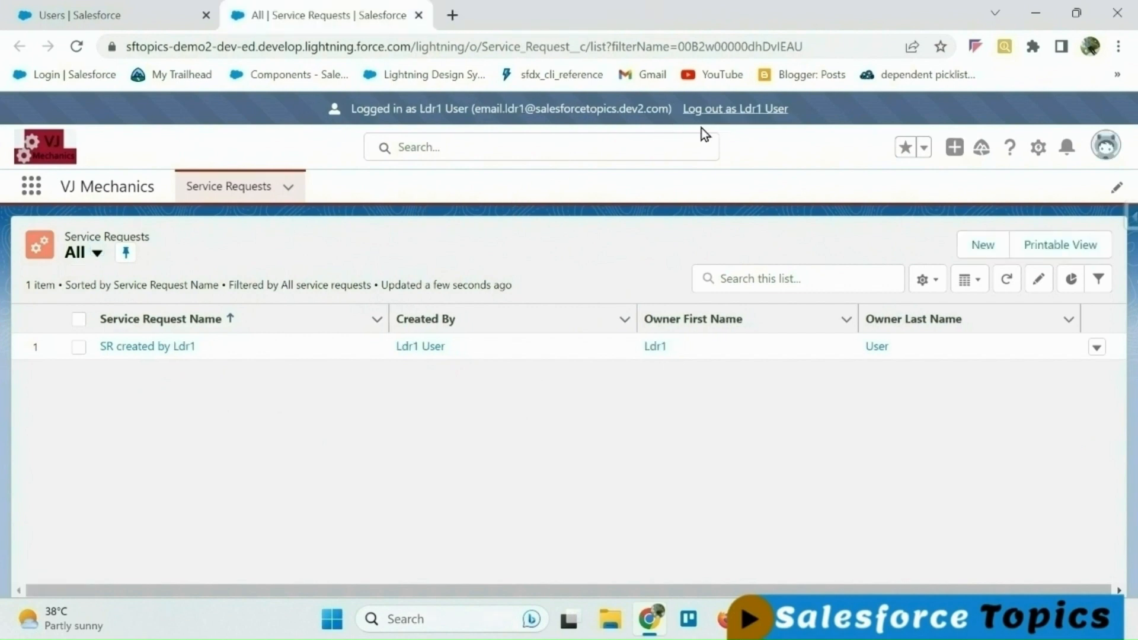
click(765, 122)
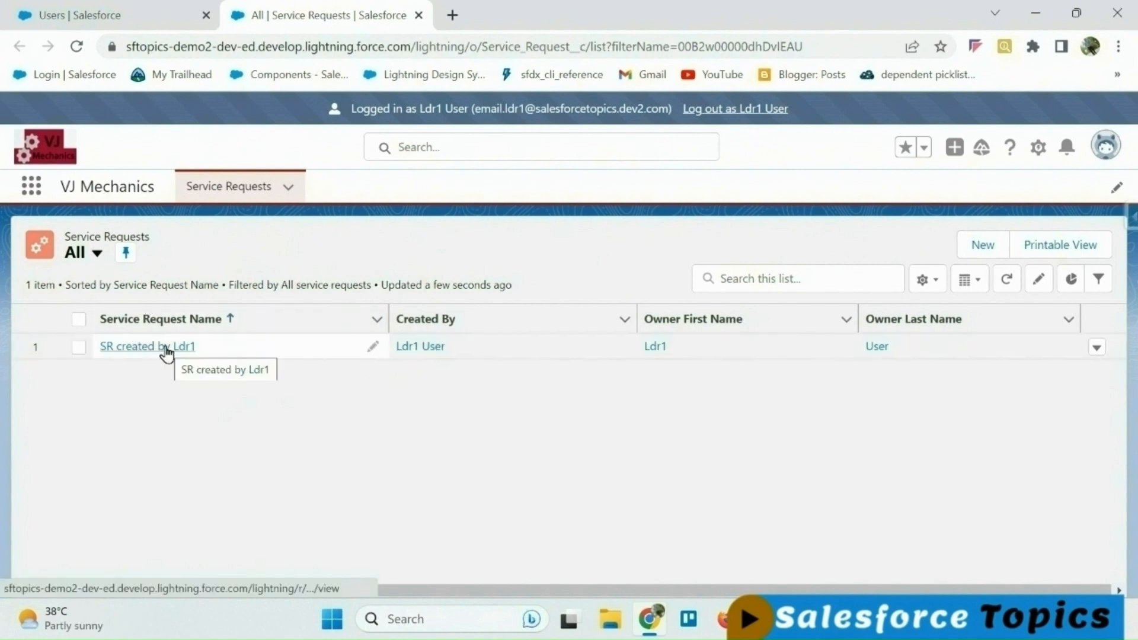
click(167, 348)
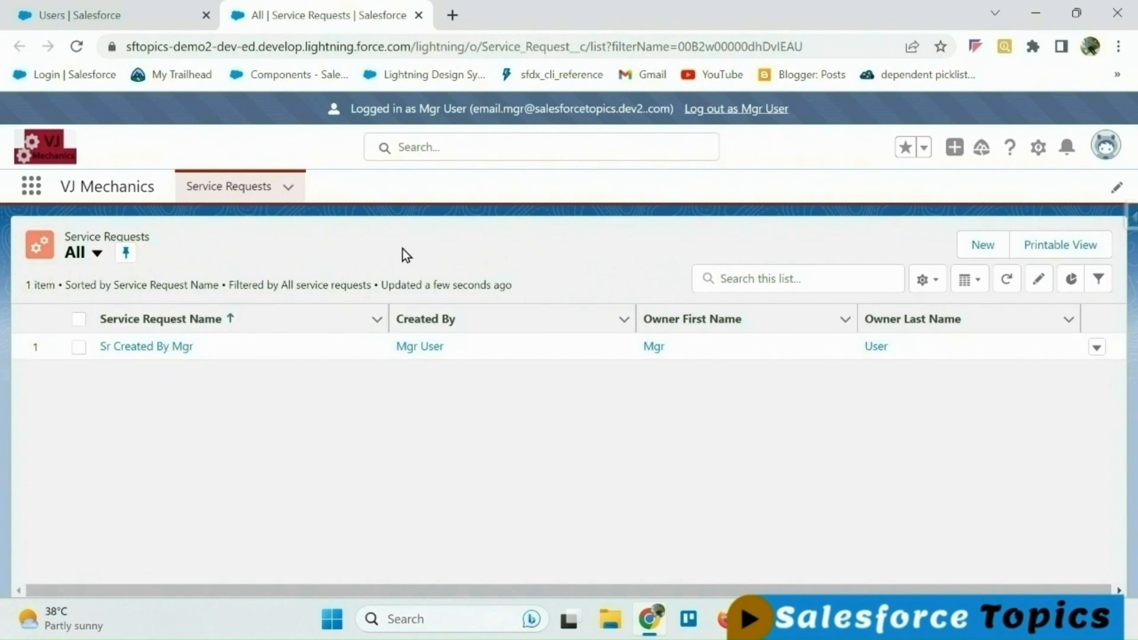
Step: View the details of the "Sr Created By Mgr" service request as the Mgr user, and return to the Service Requests list
click(148, 347)
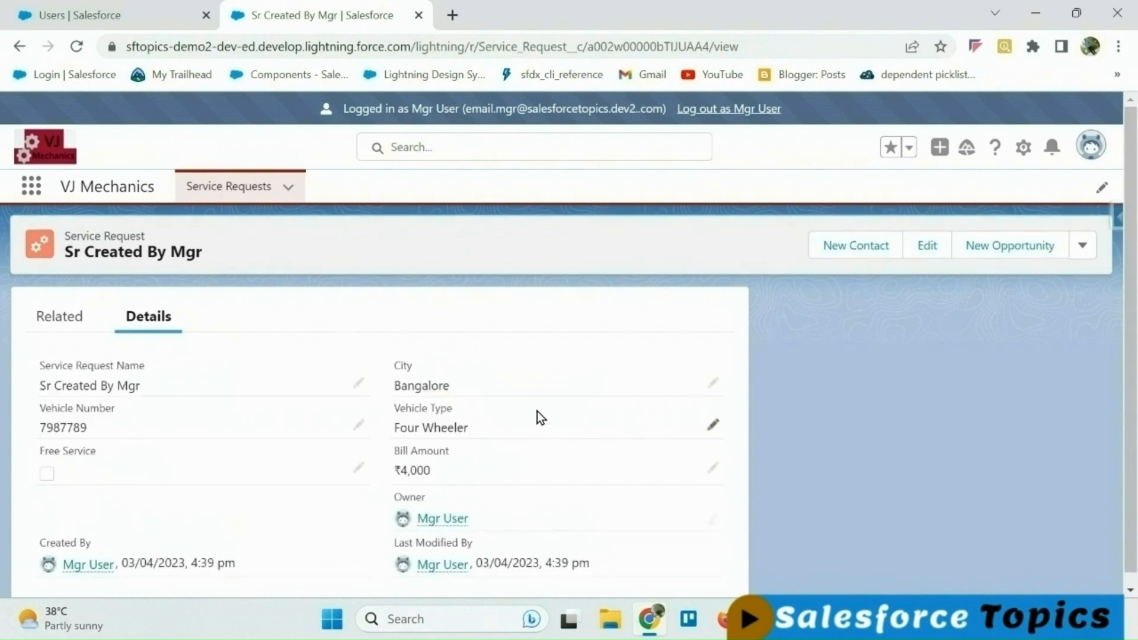
click(236, 188)
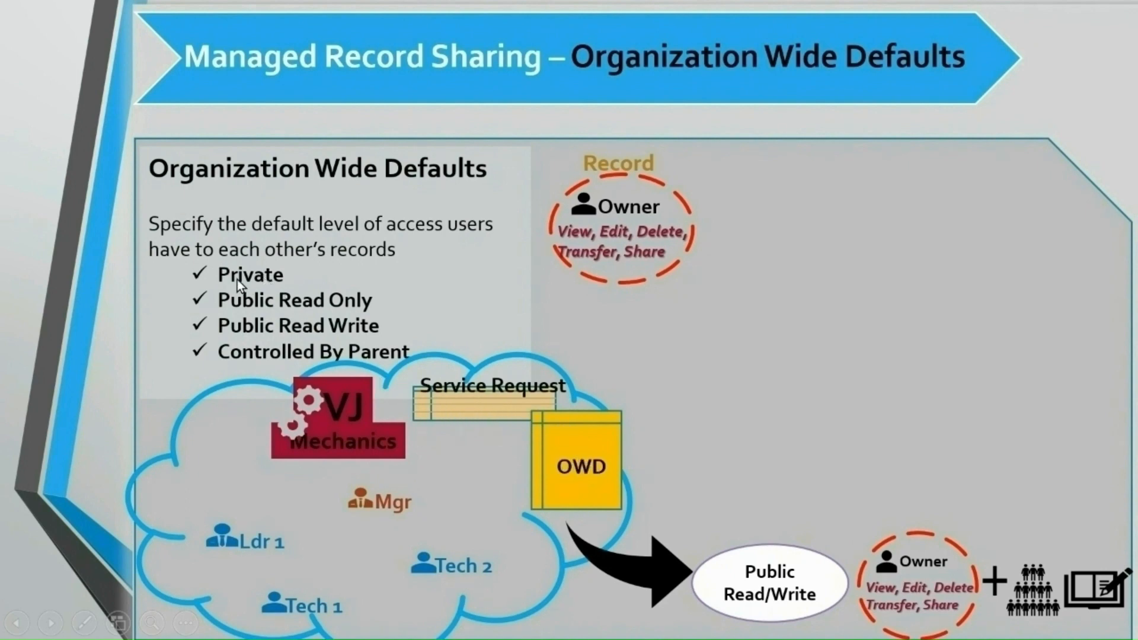
click(573, 460)
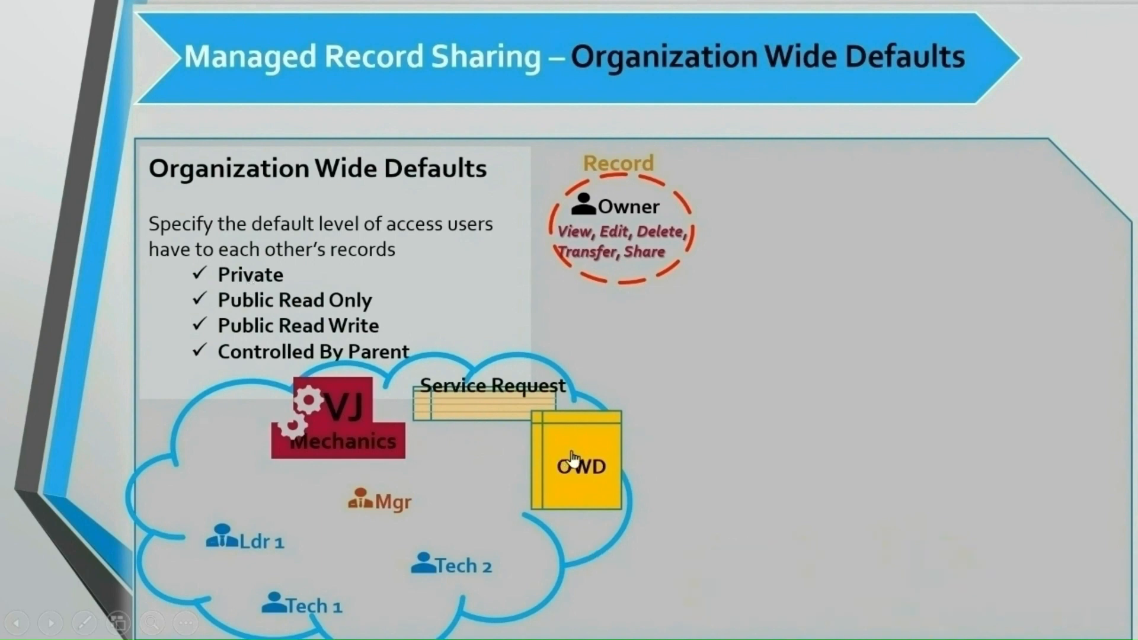